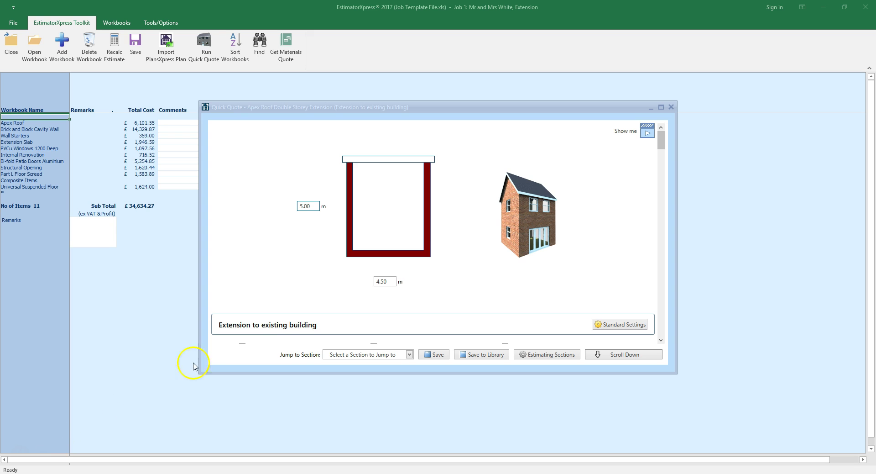
# Scroll down to Additional Templates and bring up the list of template types to add.
pyautogui.moveTo(659, 136); pyautogui.dragTo(665, 340)
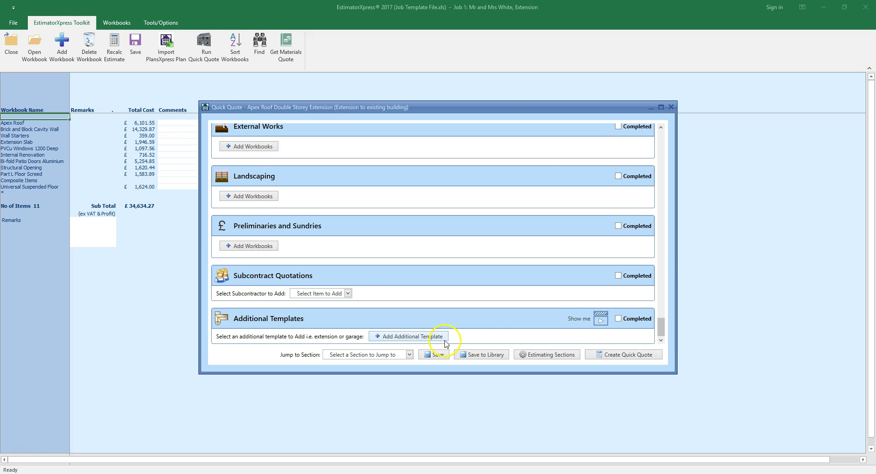
pyautogui.click(443, 338)
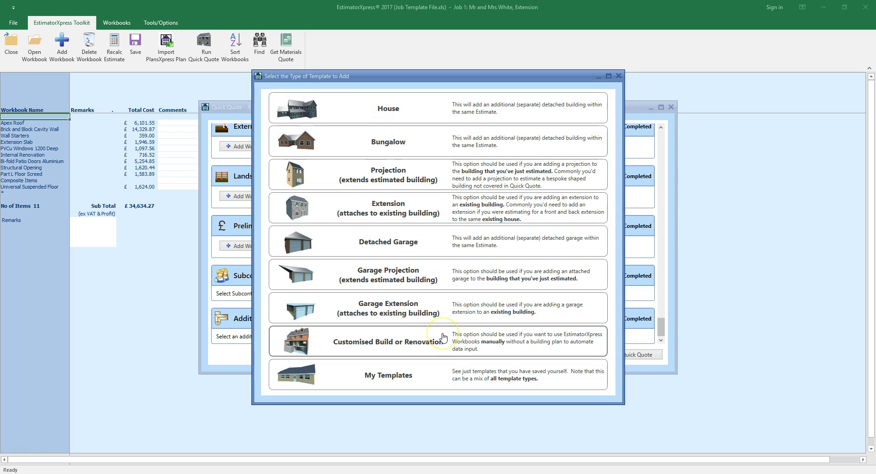
# Pick Projection (extends estimated building) to open the single storey projection template library.
pyautogui.click(443, 336)
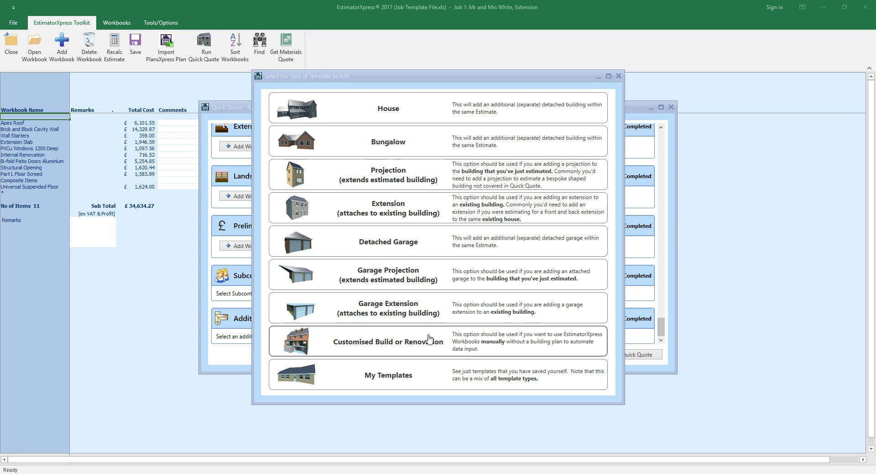
pyautogui.click(433, 176)
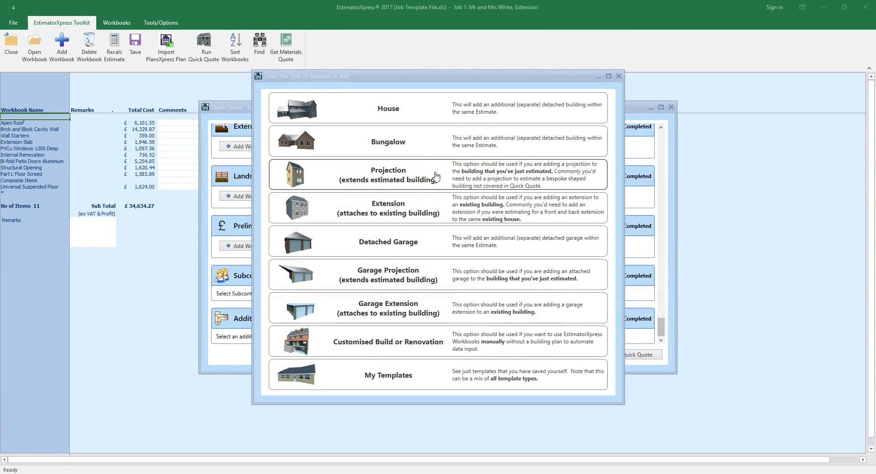
pyautogui.click(436, 176)
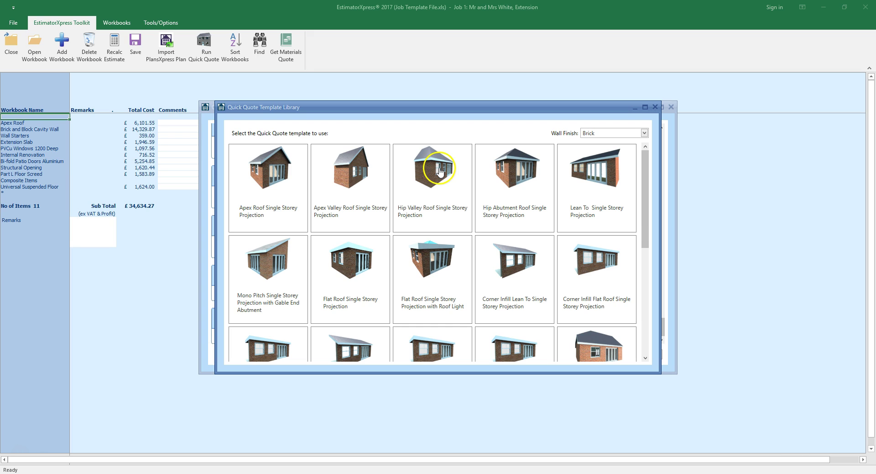
# Keep the Brick wall finish and add the Lean To Single Storey Projection template, confirming with Yes.
pyautogui.click(644, 133)
pyautogui.click(637, 153)
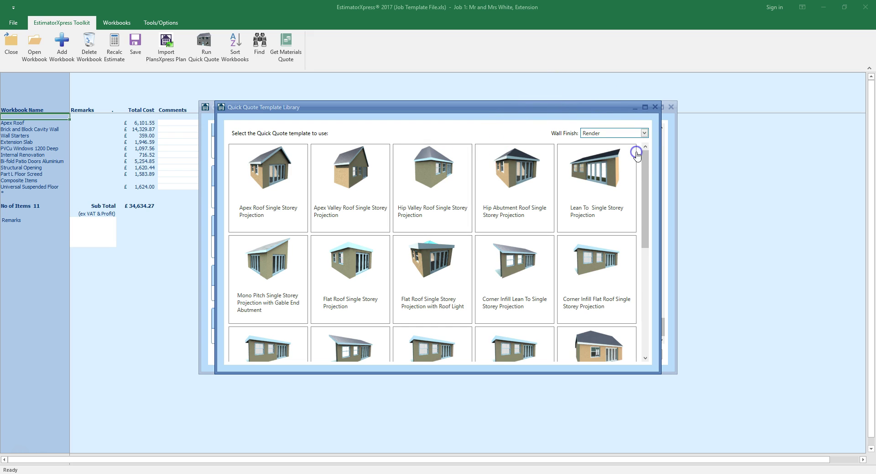
pyautogui.click(644, 133)
pyautogui.click(635, 143)
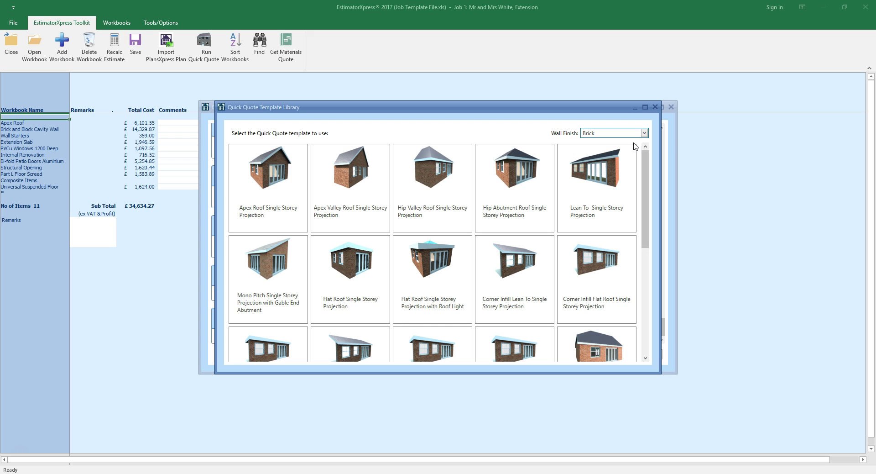
pyautogui.click(598, 185)
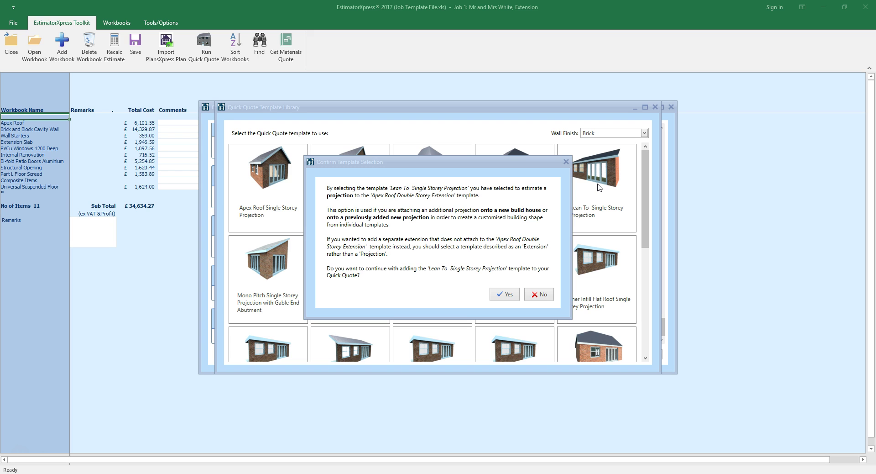
pyautogui.click(504, 294)
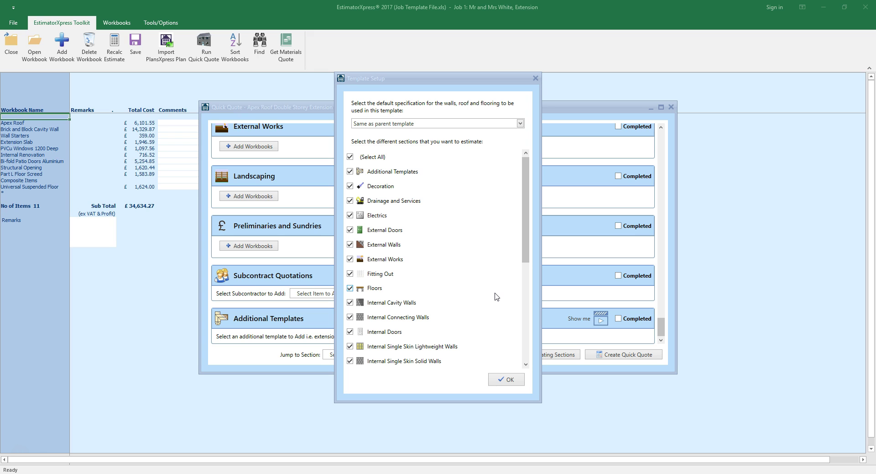
# Accept Template Setup with Same as parent template and all sections ticked.
pyautogui.click(510, 380)
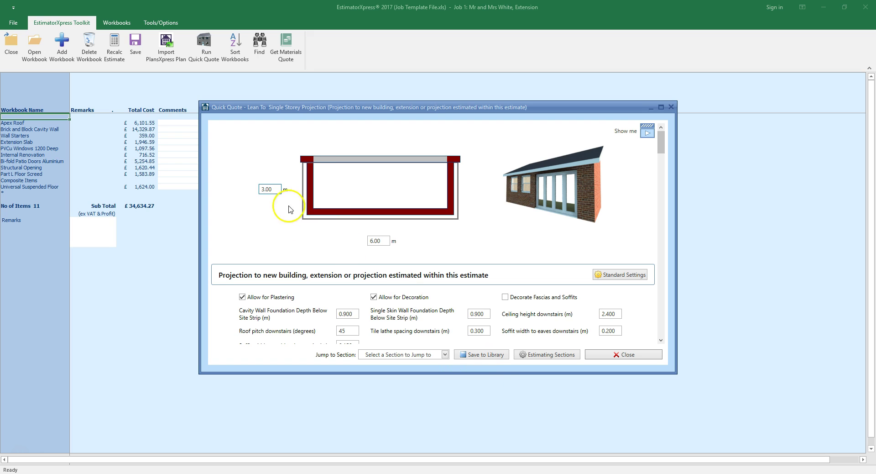
# Change the projection from 3.00 m by 6.00 m to 2.00 m deep by 3 m wide.
pyautogui.click(271, 189)
pyautogui.write('2')
pyautogui.press('Tab')
pyautogui.write('3')
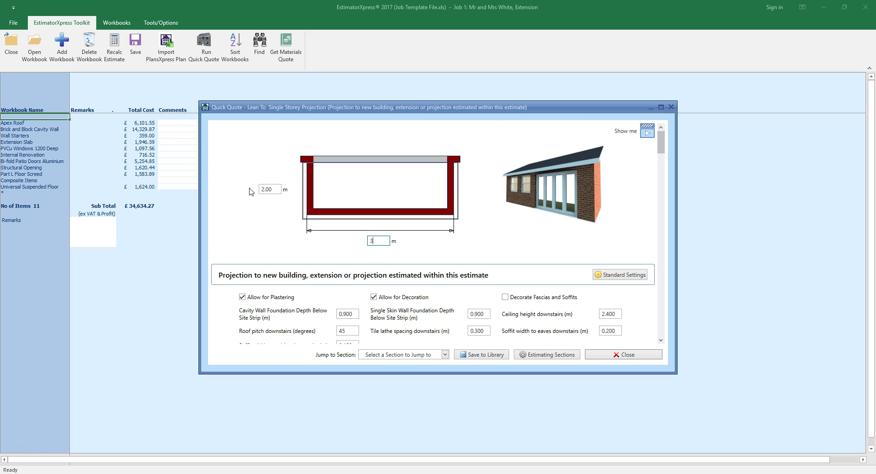
pyautogui.click(266, 197)
pyautogui.moveTo(661, 137); pyautogui.dragTo(664, 159)
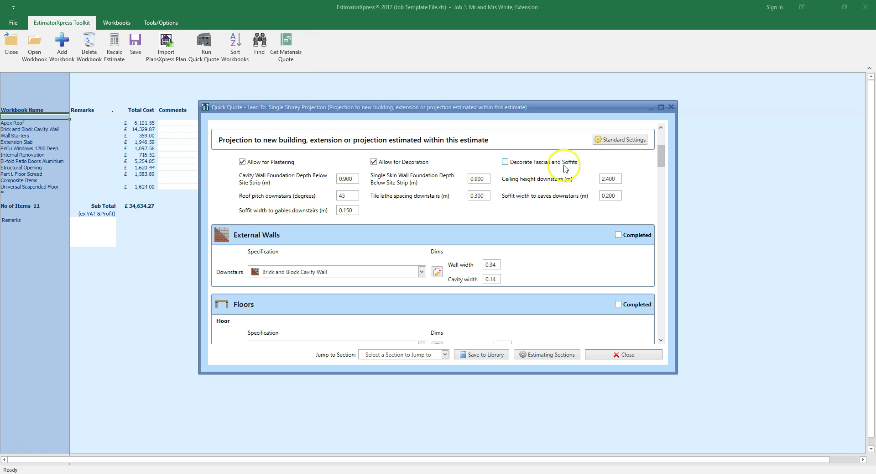
# Enter a 1.2 m cavity wall foundation depth and a 30° roof pitch.
pyautogui.click(355, 179)
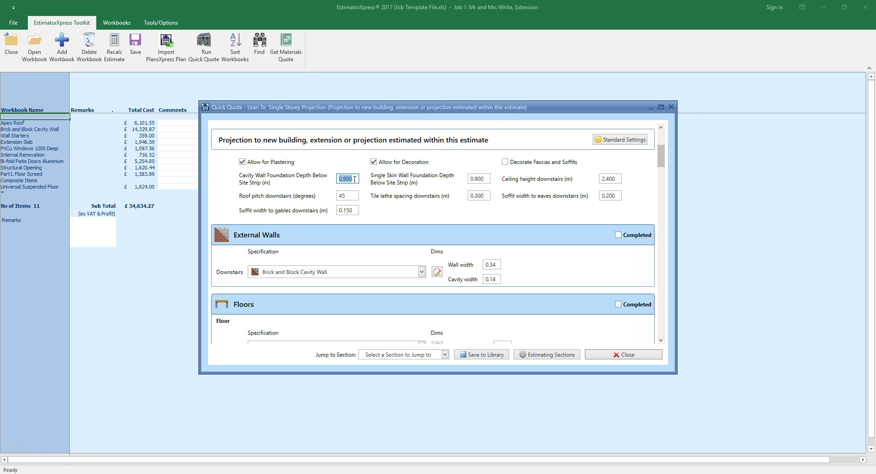
pyautogui.write('1.2')
pyautogui.press('Tab')
pyautogui.write('30')
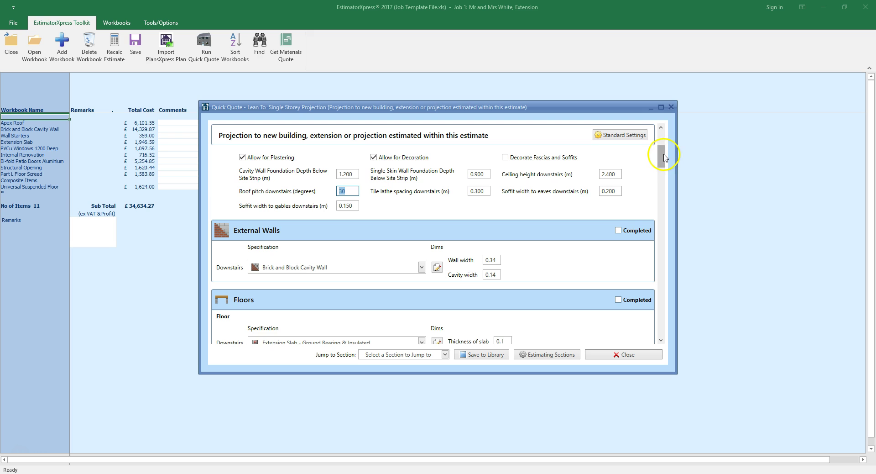
# Tick the External Walls and Floors sections as Completed.
pyautogui.moveTo(661, 154); pyautogui.dragTo(664, 166)
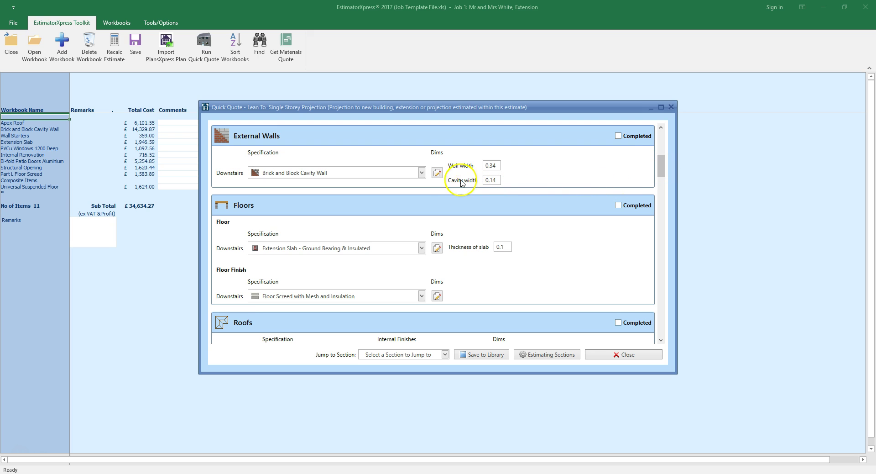
pyautogui.click(437, 174)
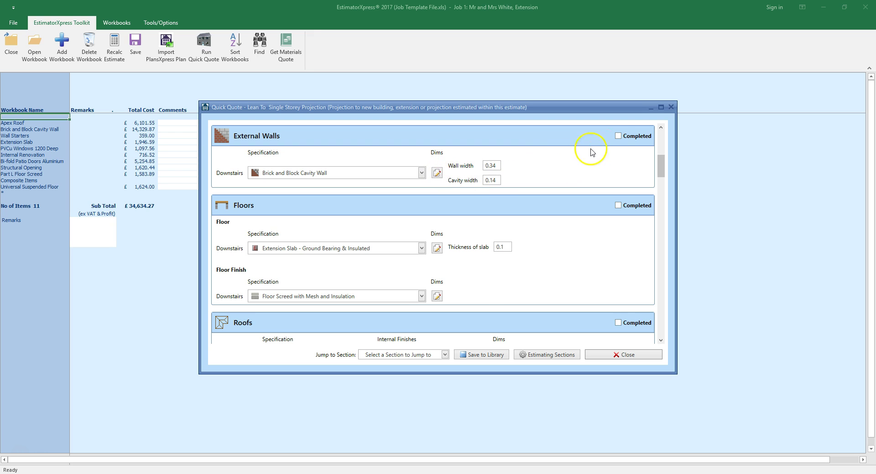
pyautogui.click(619, 136)
pyautogui.click(619, 165)
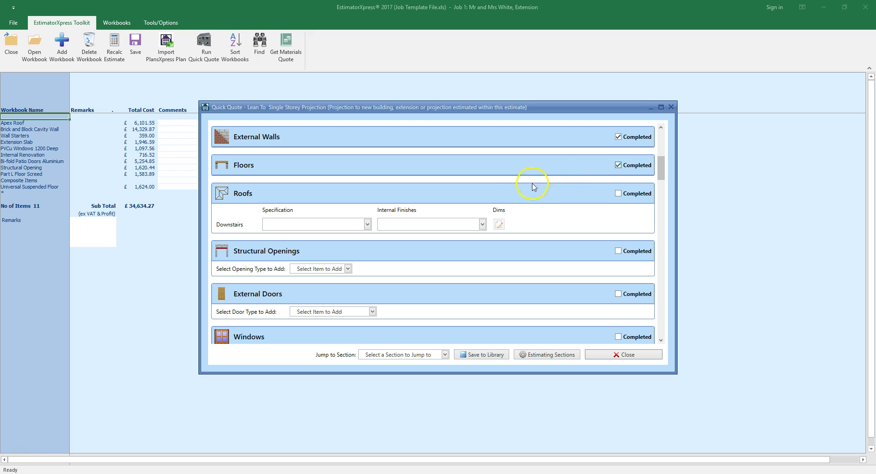
# Set Roofs to a Cut specification with Plaster and insulate flat ceiling, check Dims, tick Completed.
pyautogui.click(367, 224)
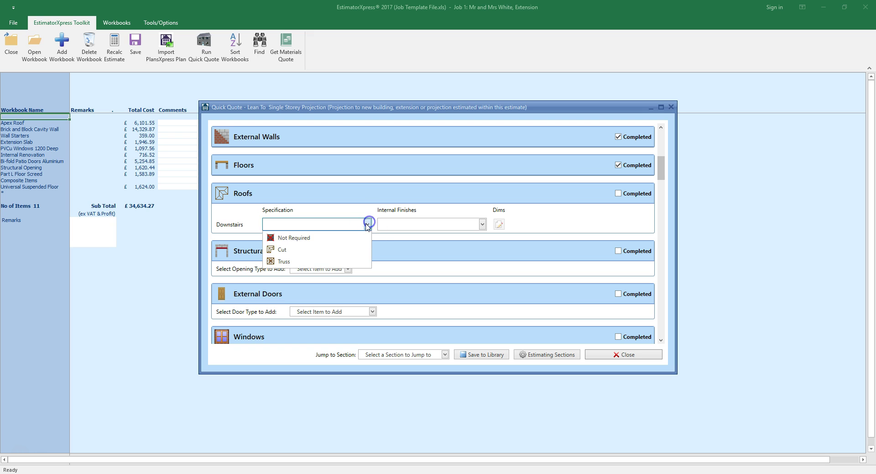
pyautogui.click(355, 250)
pyautogui.click(483, 224)
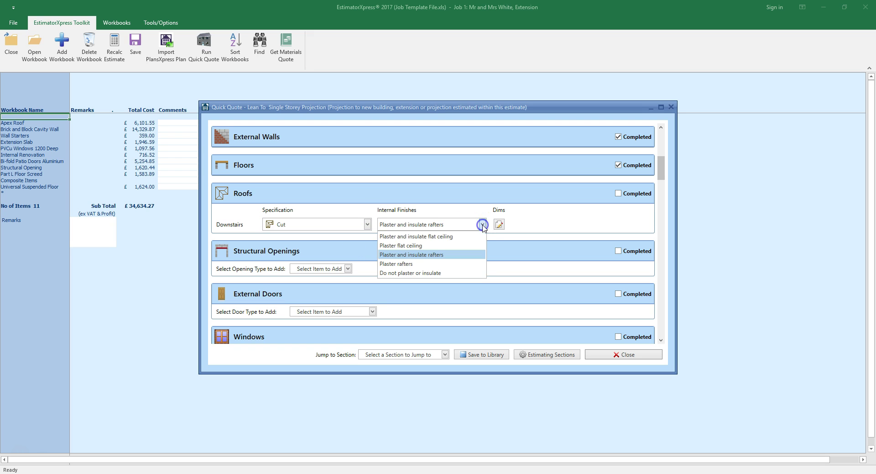
pyautogui.click(466, 237)
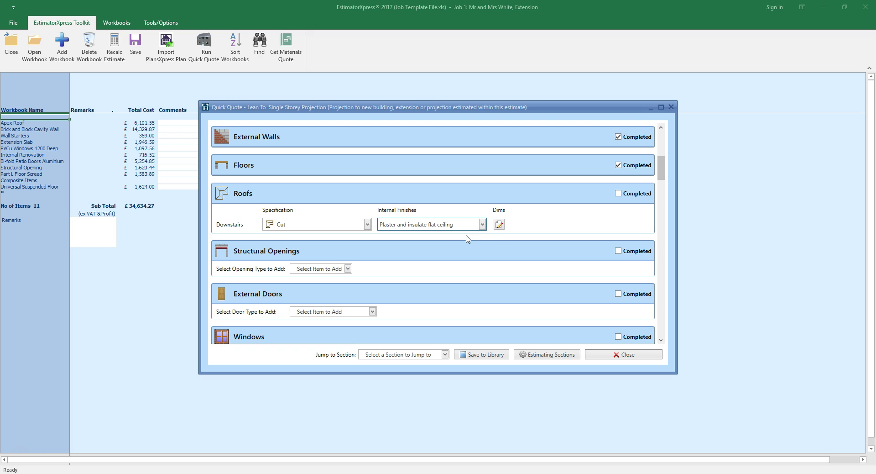
pyautogui.click(499, 225)
pyautogui.click(617, 194)
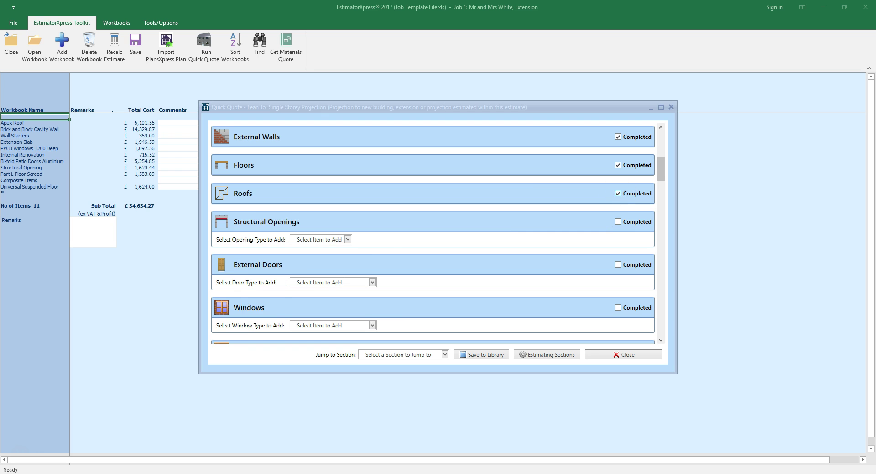
# Add a Small Opening (2.4-3.0m) under Openings to New Walls in Structural Openings.
pyautogui.click(347, 239)
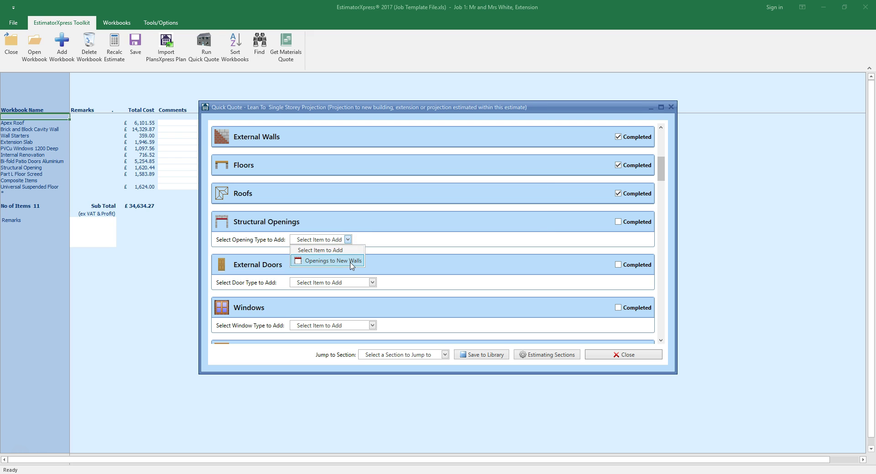
pyautogui.click(352, 264)
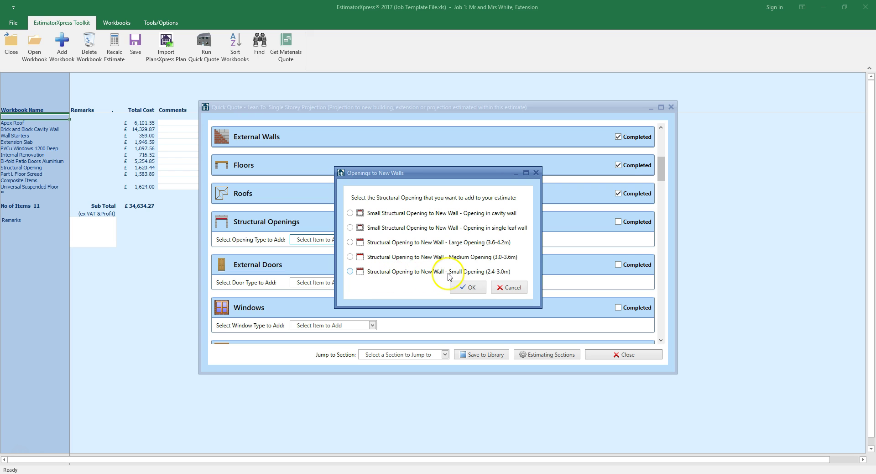
pyautogui.click(350, 272)
pyautogui.click(478, 288)
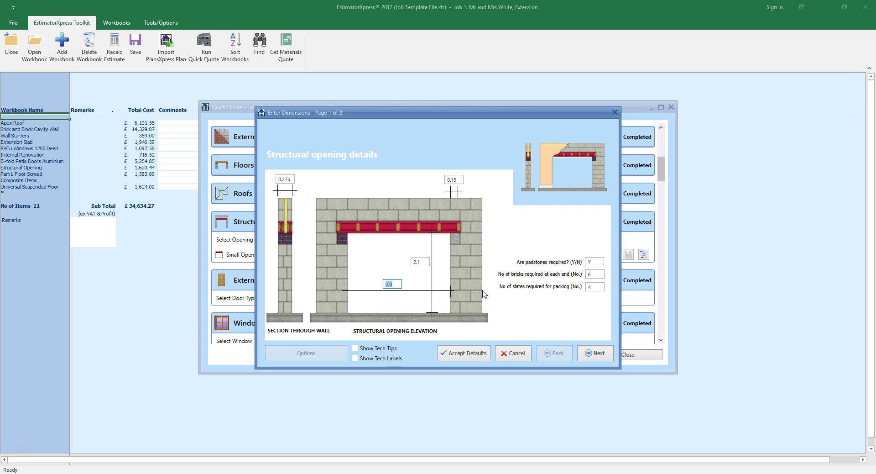
# Fill in the opening dimensions with 0 bricks at each end, then finish past Plastering.
pyautogui.write('2')
pyautogui.click(597, 263)
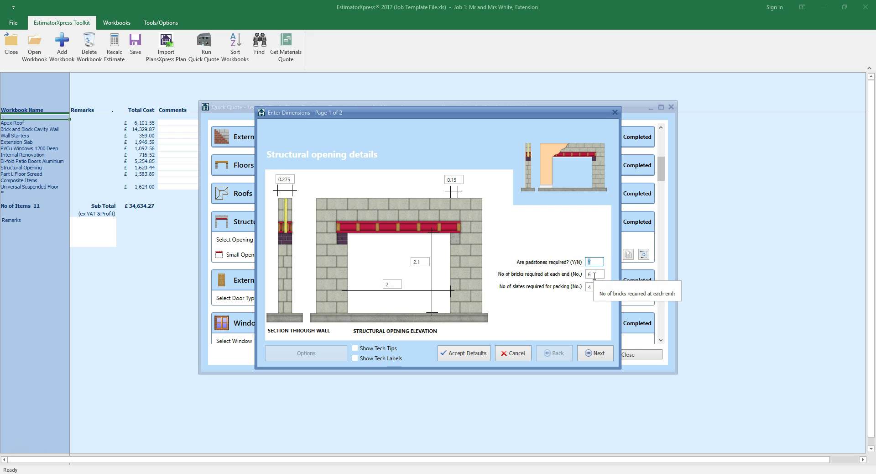
pyautogui.click(595, 275)
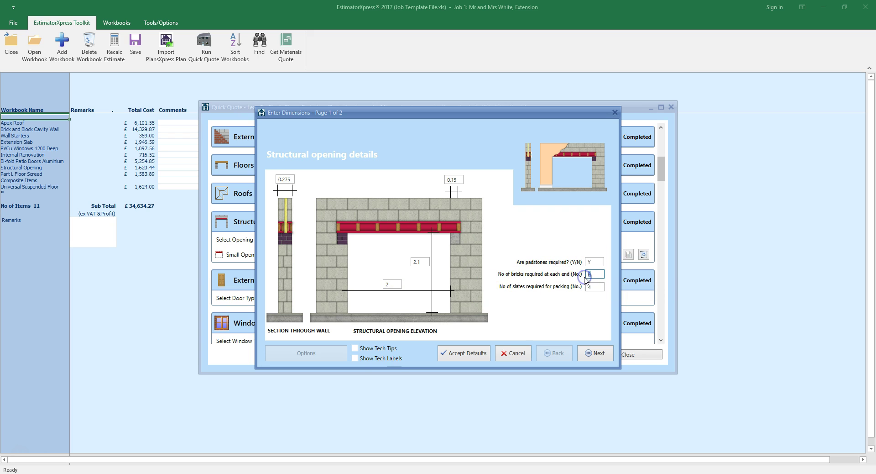
pyautogui.write('0')
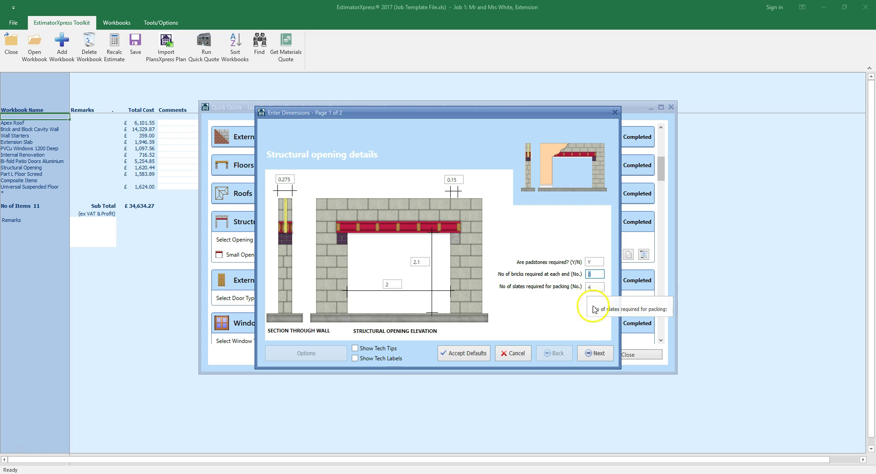
pyautogui.click(605, 357)
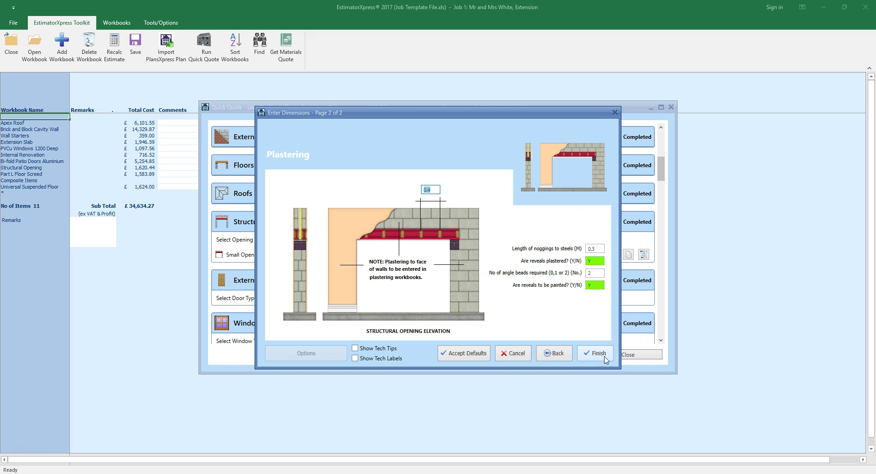
pyautogui.click(598, 353)
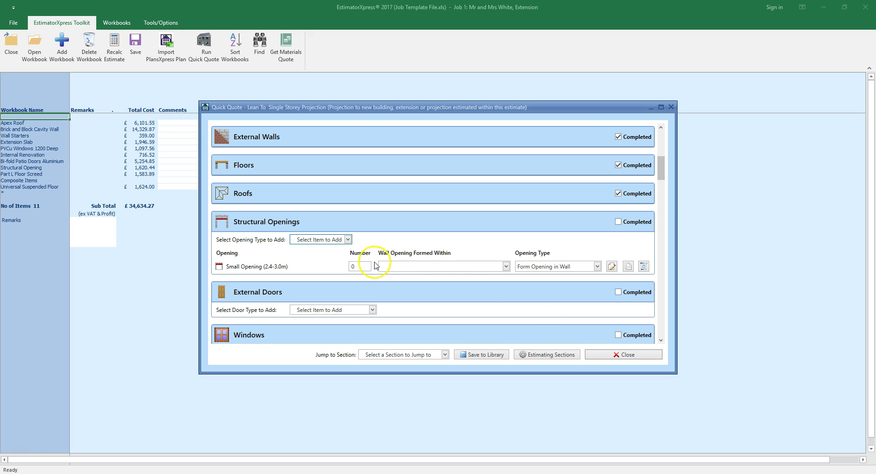
# Set 1 small opening formed within Connecting Walls (between main building & projection) and tick Completed.
pyautogui.click(358, 266)
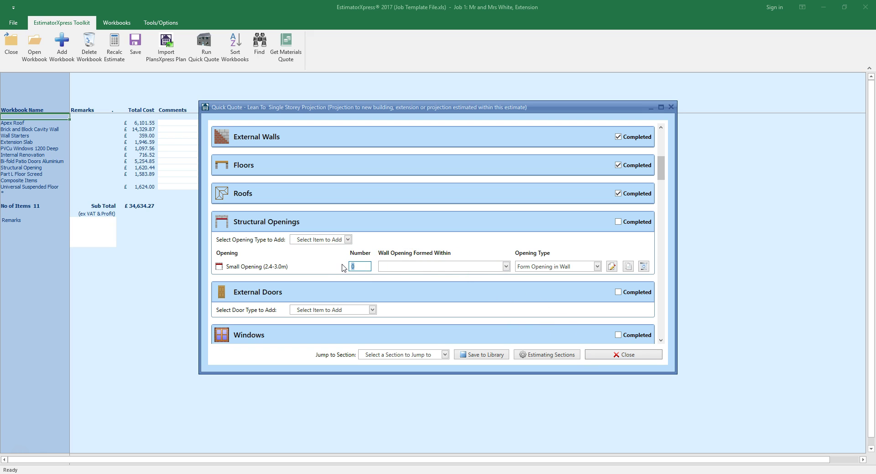
pyautogui.write('1')
pyautogui.click(506, 266)
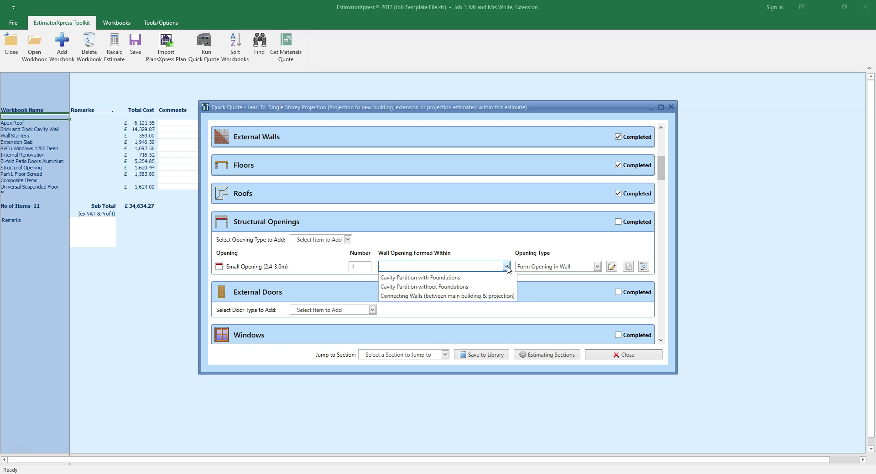
pyautogui.click(496, 297)
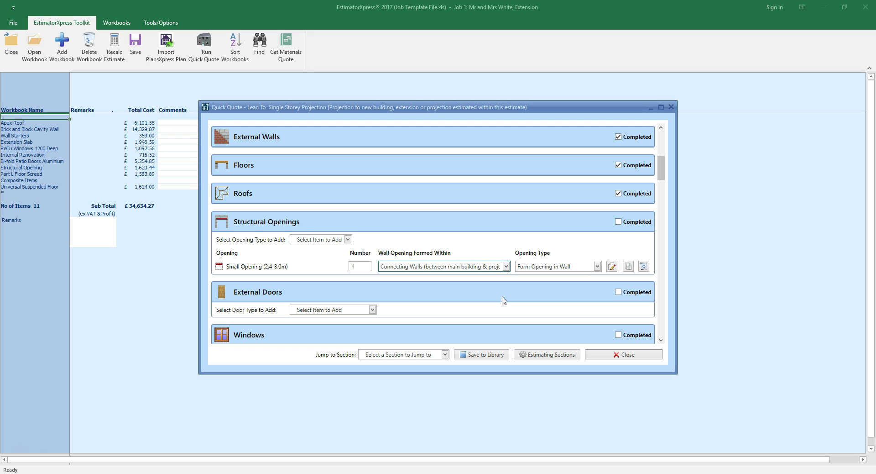
pyautogui.click(508, 301)
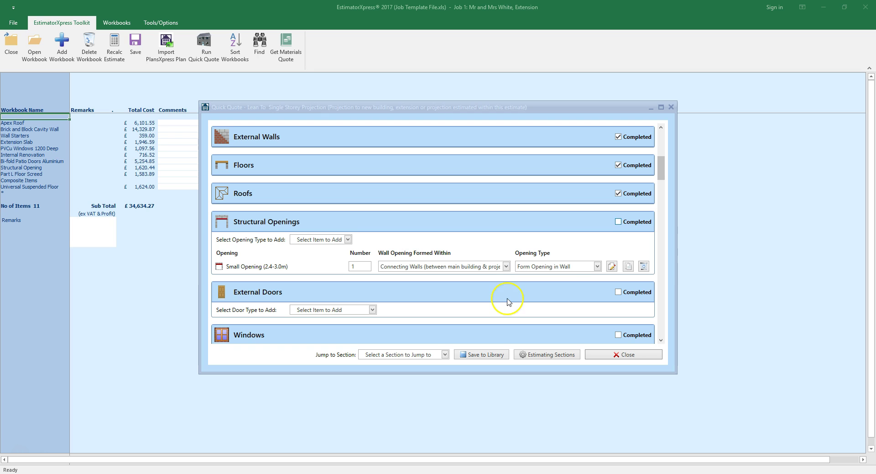
pyautogui.click(512, 301)
pyautogui.click(619, 222)
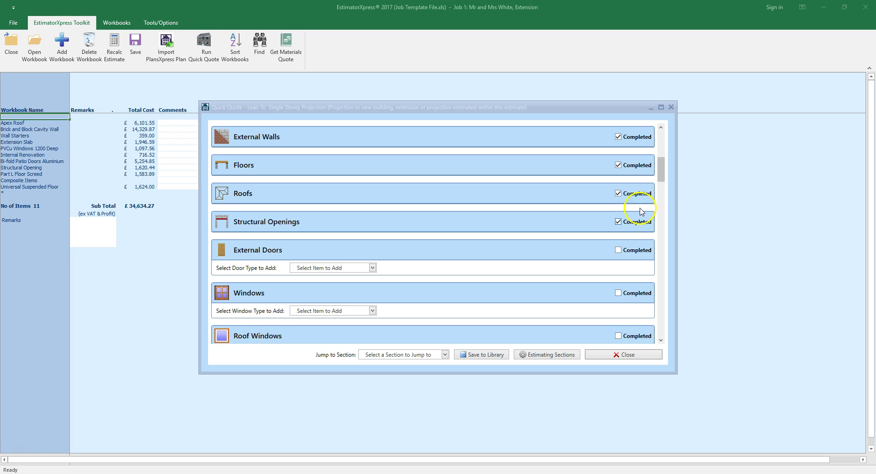
# Choose Internal Cavity Block Wall with Foundations as the Downstairs connecting wall specification.
pyautogui.moveTo(662, 183); pyautogui.dragTo(662, 206)
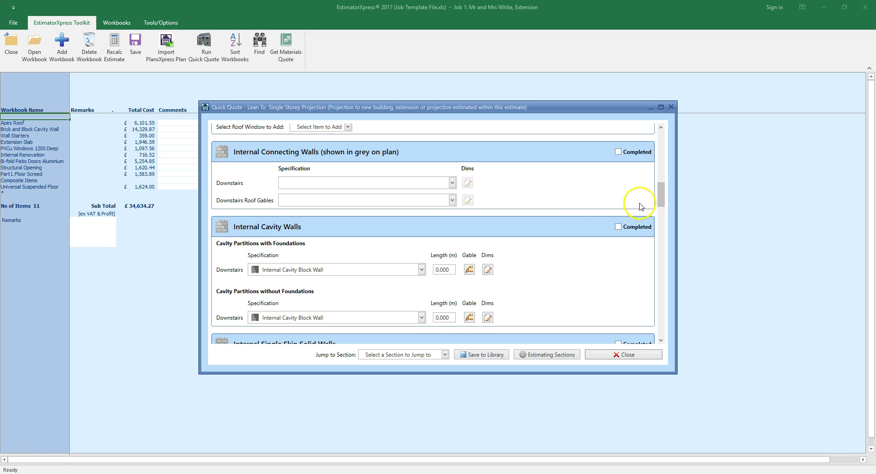
pyautogui.click(452, 184)
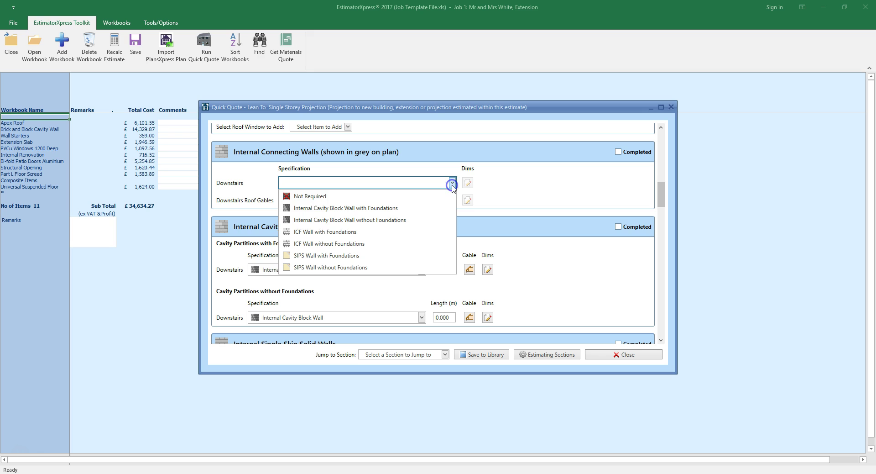
pyautogui.click(446, 211)
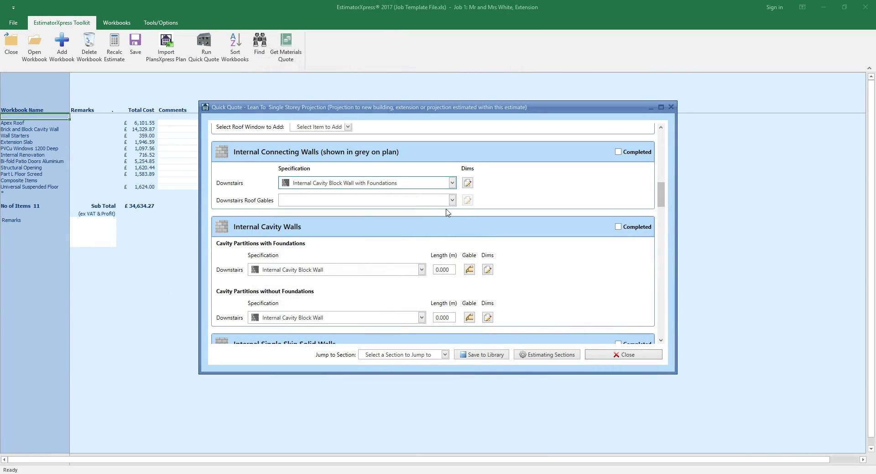
# Fill in the downstairs connecting wall dimensions, changing the footing wall widths from 0.1 to 0.14 and 0.3 to 0.34.
pyautogui.click(468, 182)
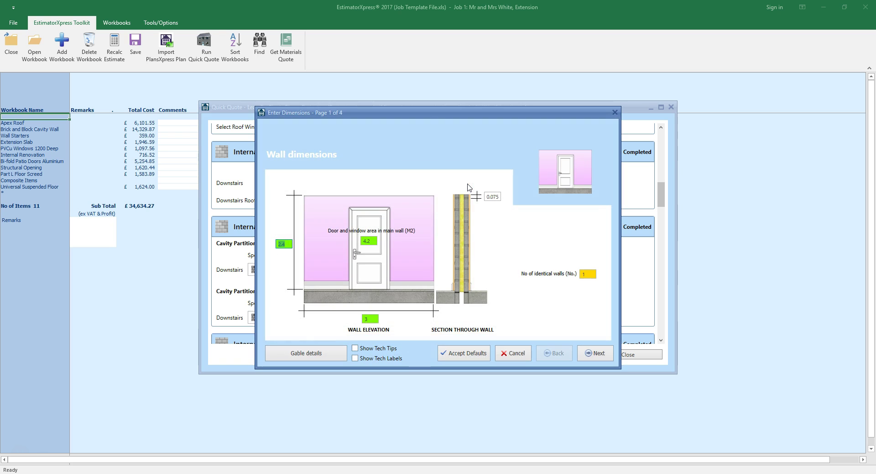
pyautogui.click(369, 240)
pyautogui.click(603, 354)
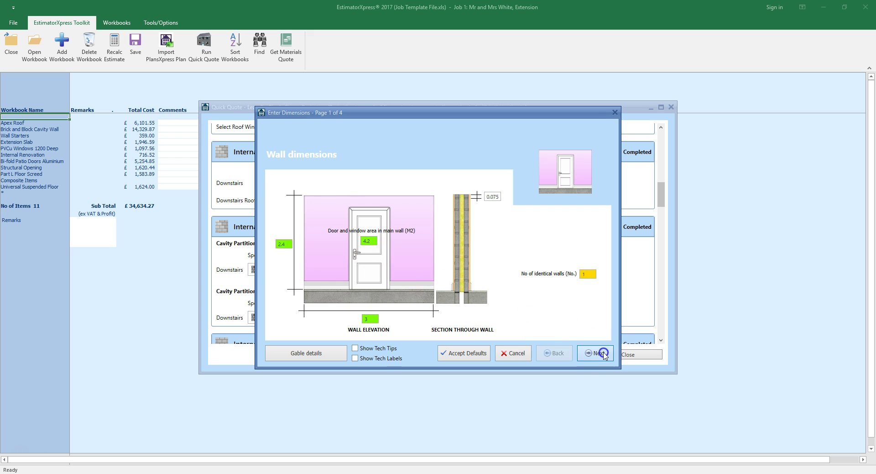
pyautogui.click(603, 354)
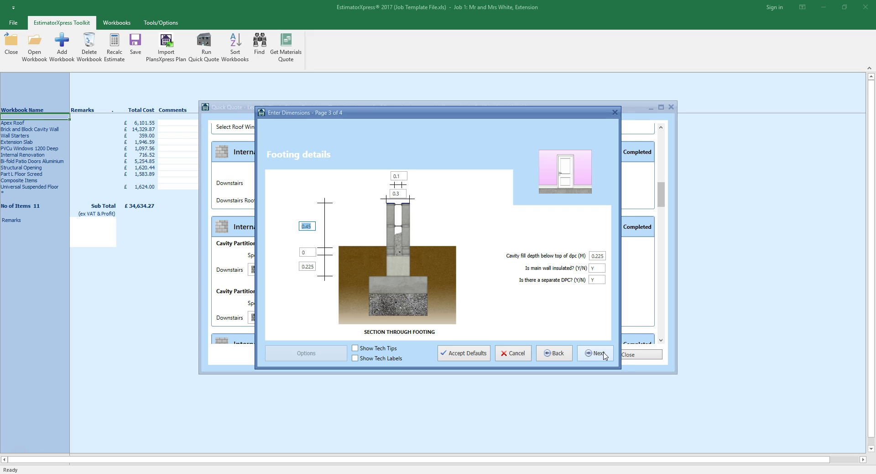
pyautogui.click(603, 354)
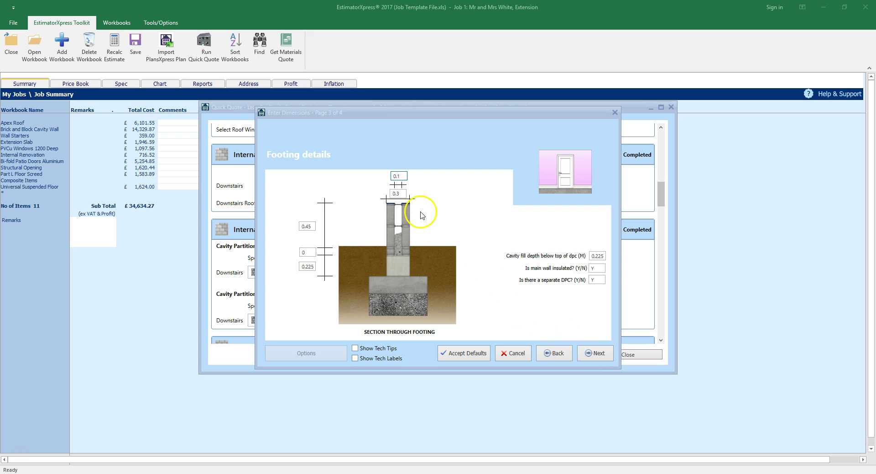
pyautogui.click(404, 176)
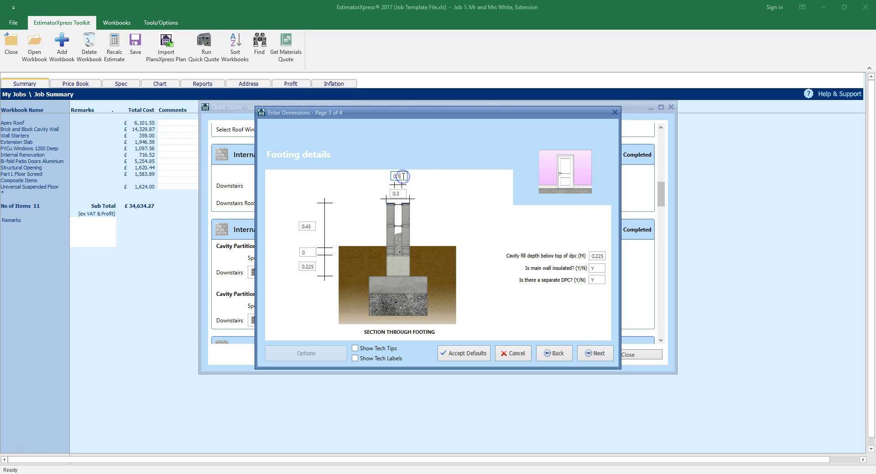
pyautogui.write('4')
pyautogui.click(398, 193)
pyautogui.write('0.34')
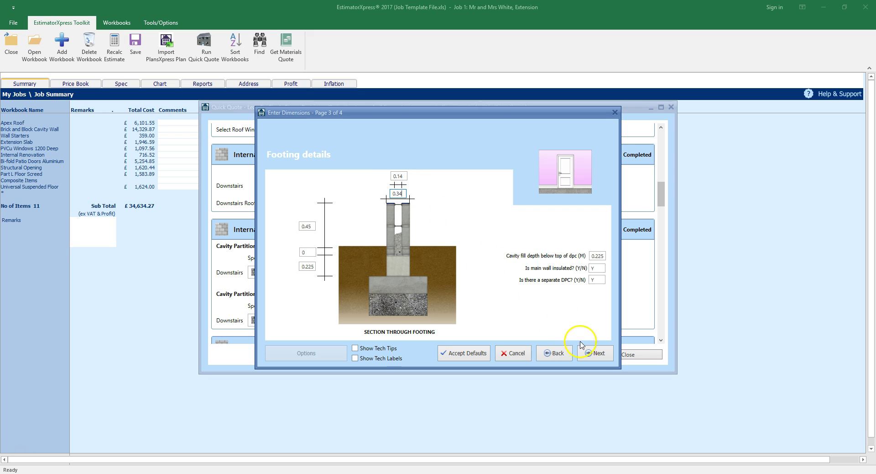
pyautogui.click(595, 353)
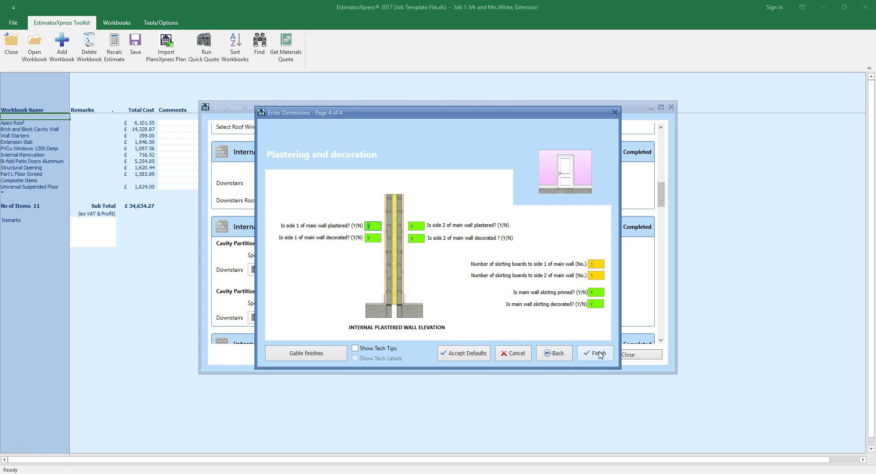
pyautogui.click(598, 354)
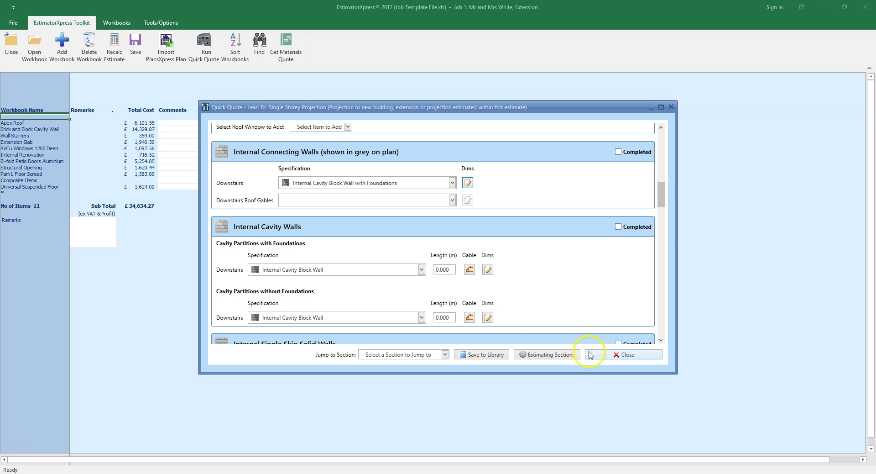
# Set the downstairs roof gables to Internal Cavity Block Wall and tick Internal Connecting Walls as Completed.
pyautogui.click(445, 199)
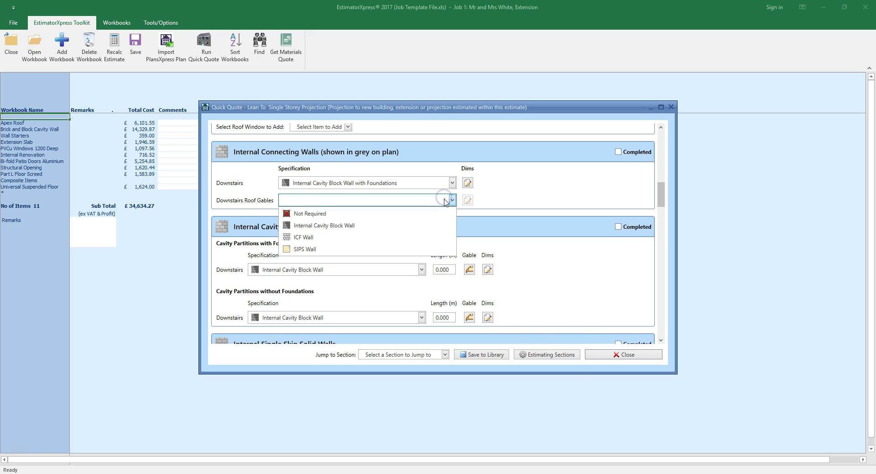
pyautogui.click(430, 225)
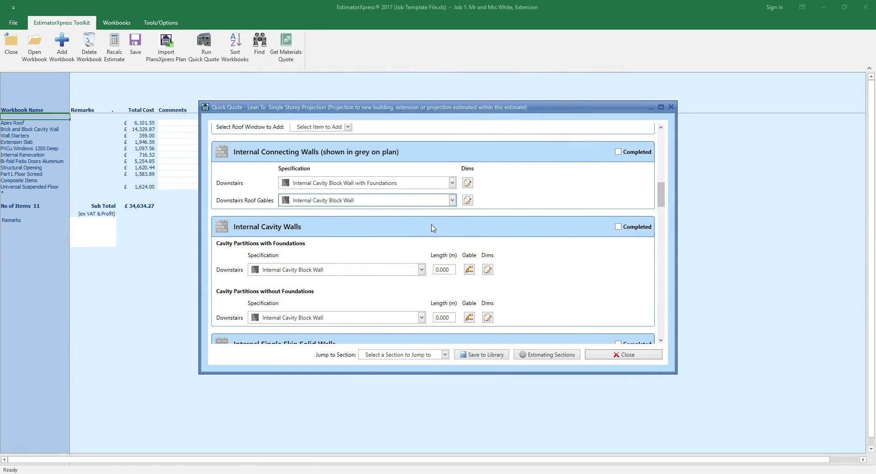
pyautogui.click(623, 155)
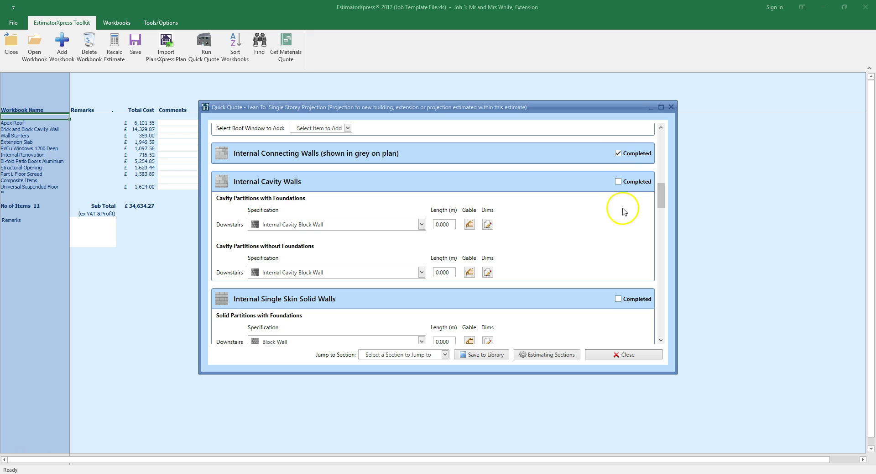
# Close the lean-to template and check Lean To Single Storey Projection under Additional Templates.
pyautogui.click(649, 354)
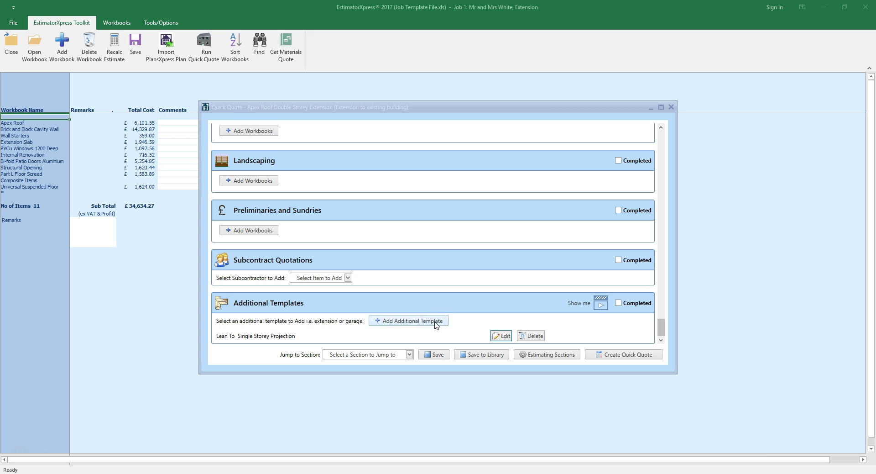
pyautogui.click(537, 339)
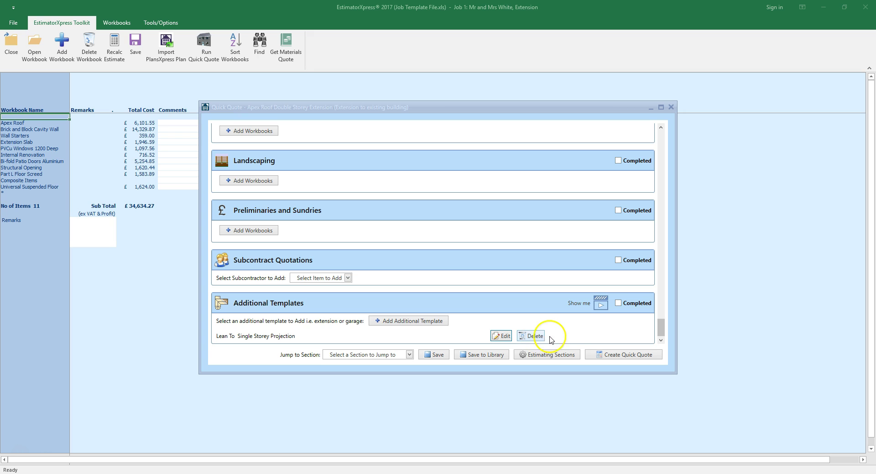